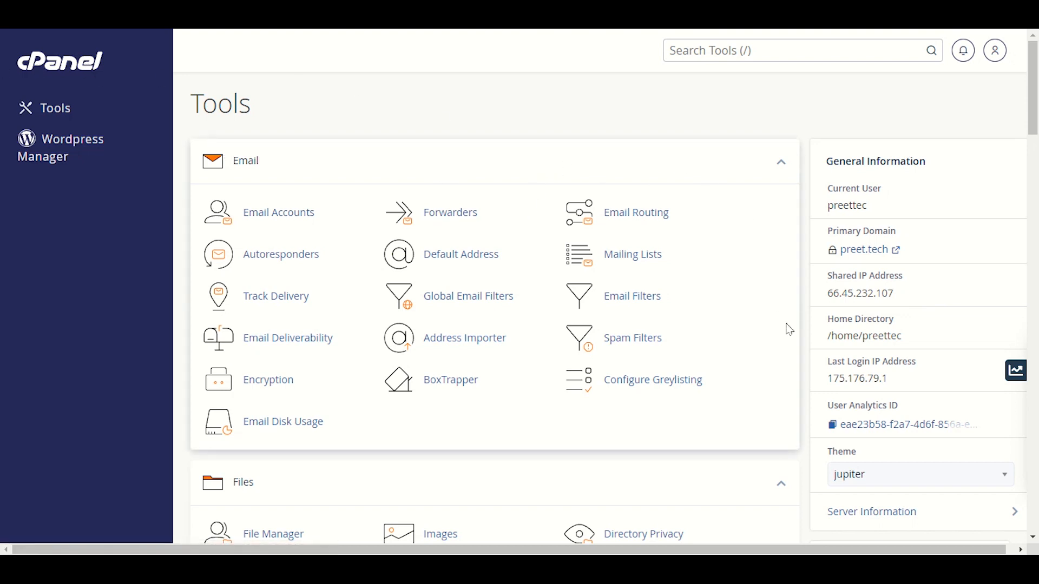
Step: Find the WordPress Manager among the cPanel software tools and open it separately from the tools page
scroll(786, 331, down, 6)
scroll(787, 333, down, 12)
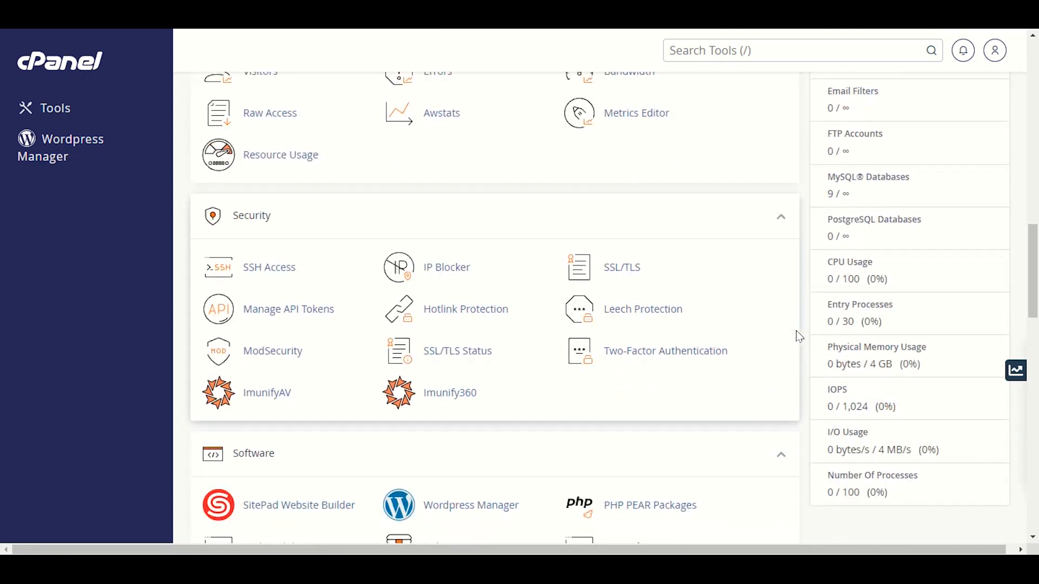
scroll(800, 336, down, 3)
scroll(696, 293, up, 6)
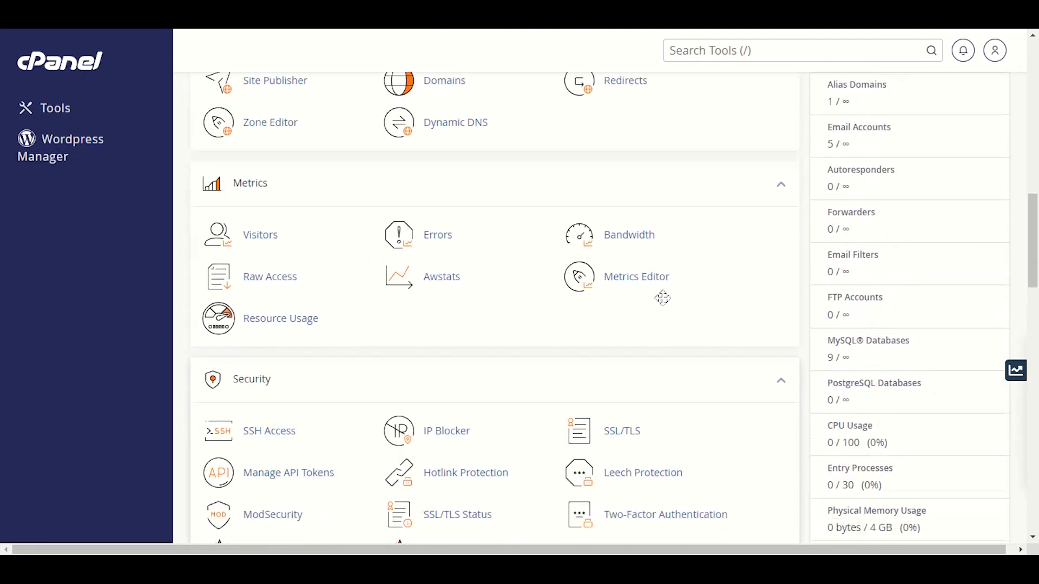
scroll(661, 297, down, 6)
scroll(677, 287, down, 3)
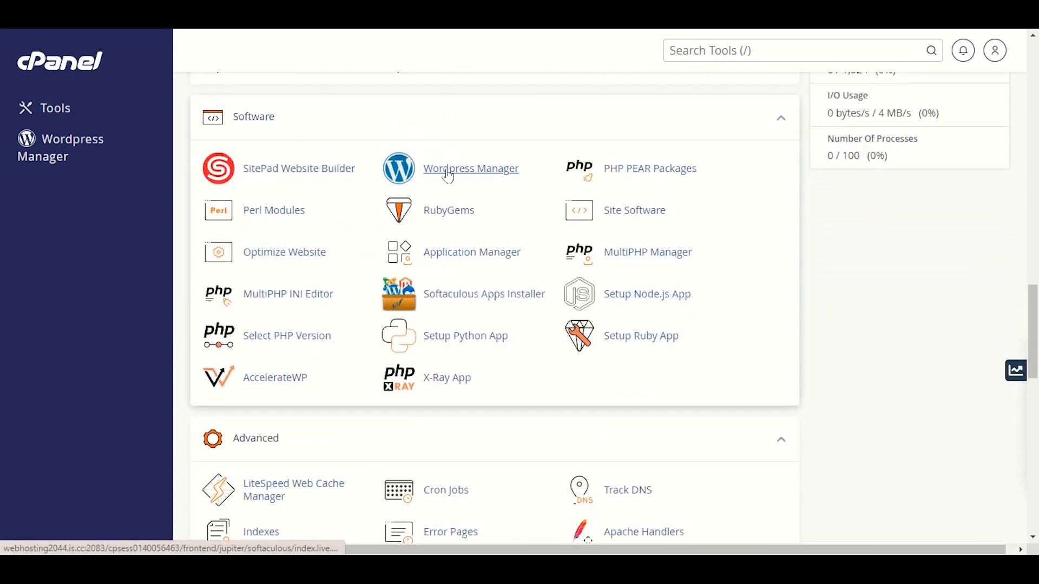
right_click(472, 175)
click(484, 179)
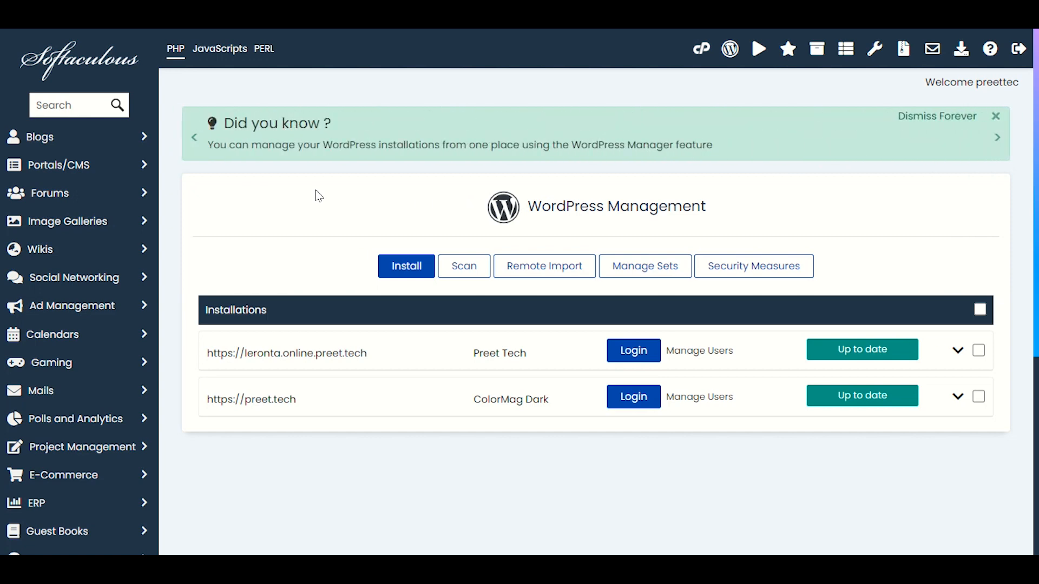
Step: Expand the details of the preet.tech installation and open its security measures
scroll(311, 190, down, 2)
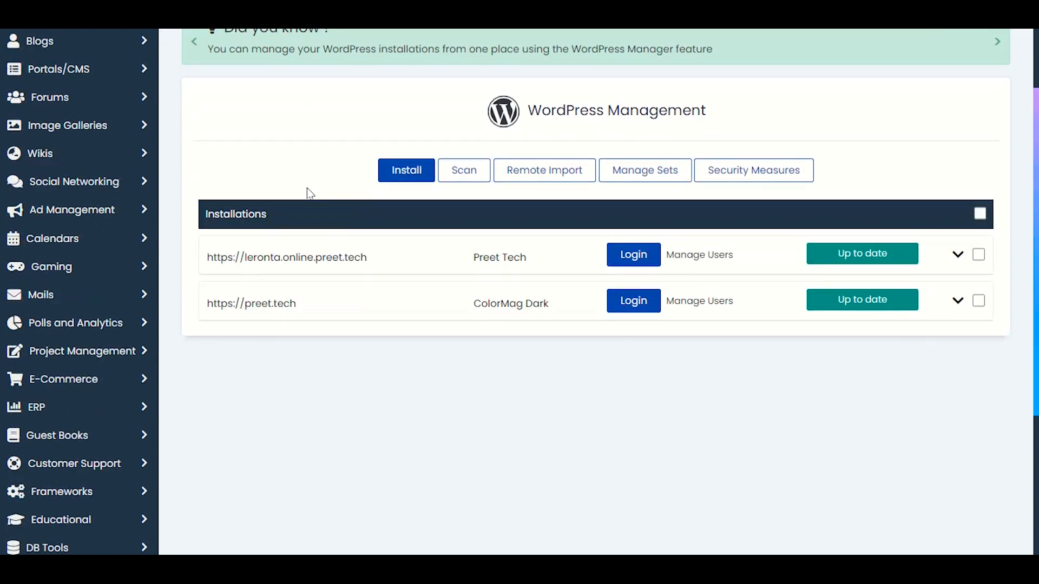
scroll(309, 190, up, 2)
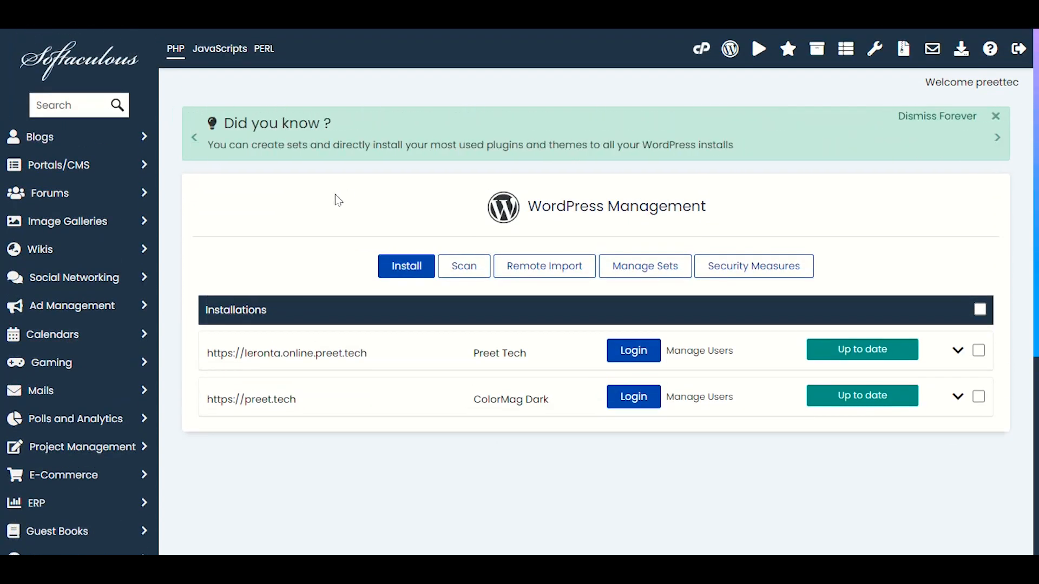
scroll(333, 202, down, 2)
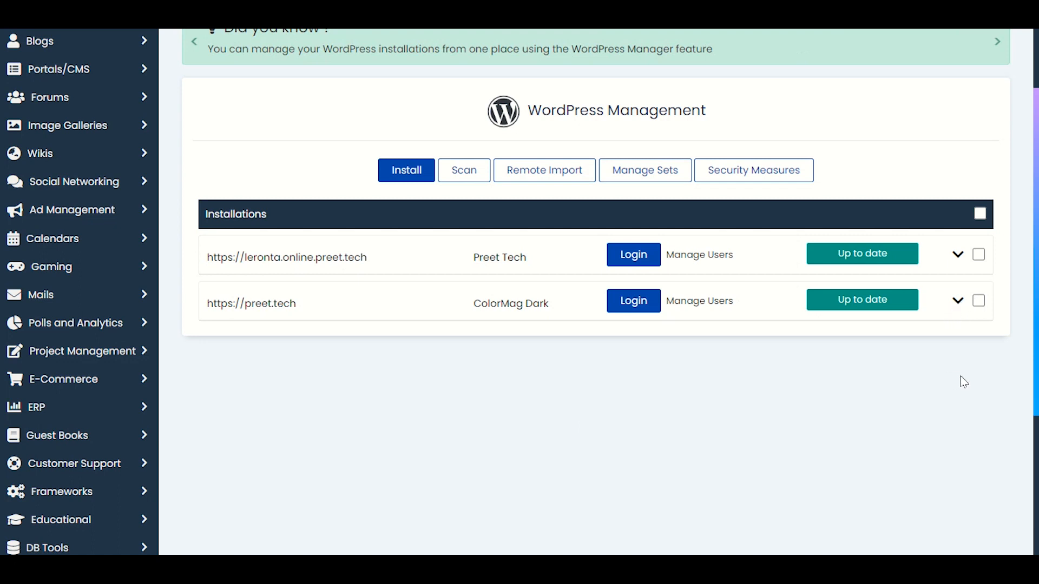
click(961, 311)
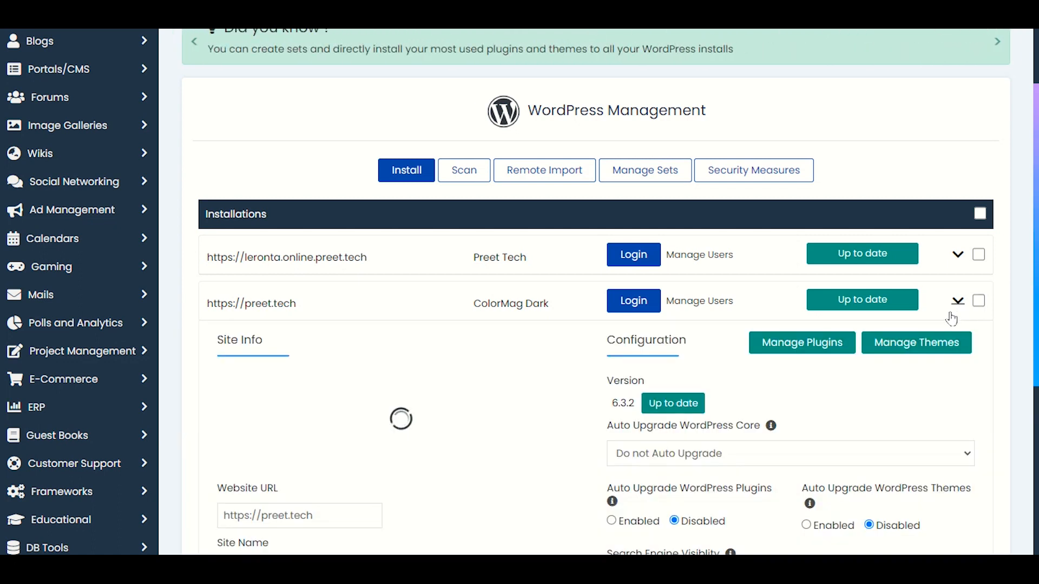
scroll(923, 324, down, 2)
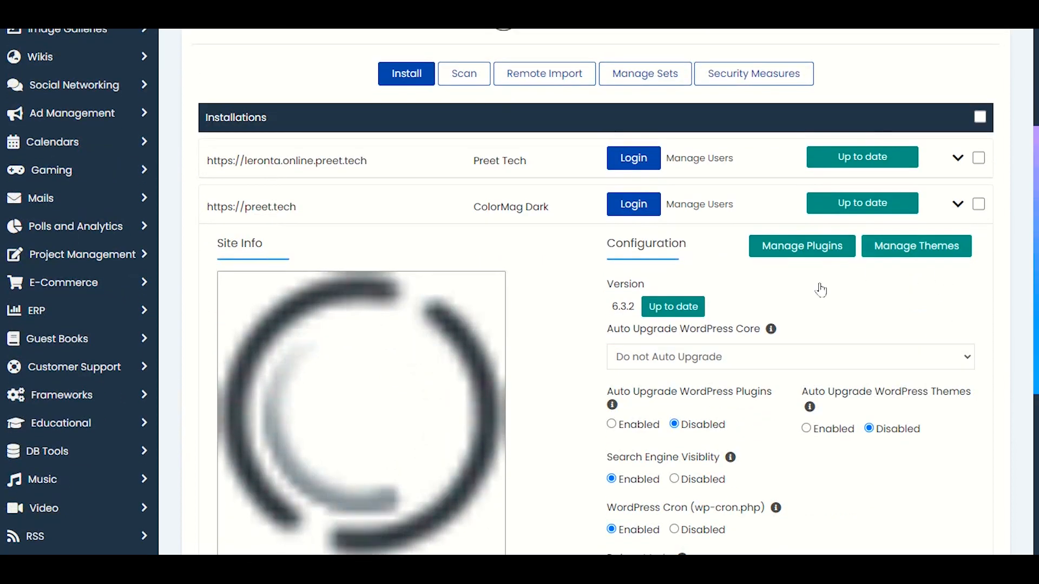
scroll(825, 296, down, 3)
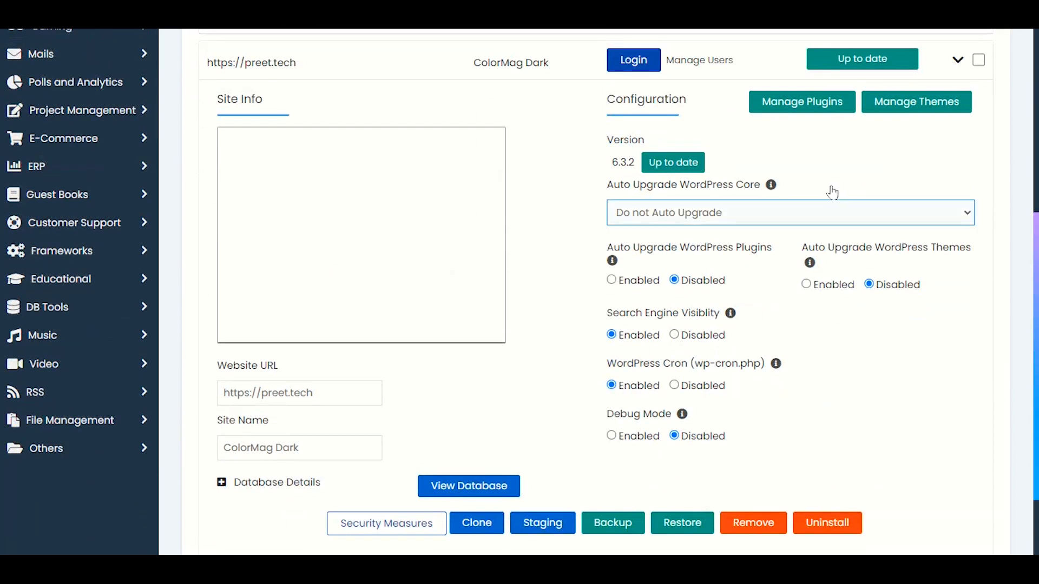
scroll(865, 168, down, 1)
scroll(865, 169, down, 1)
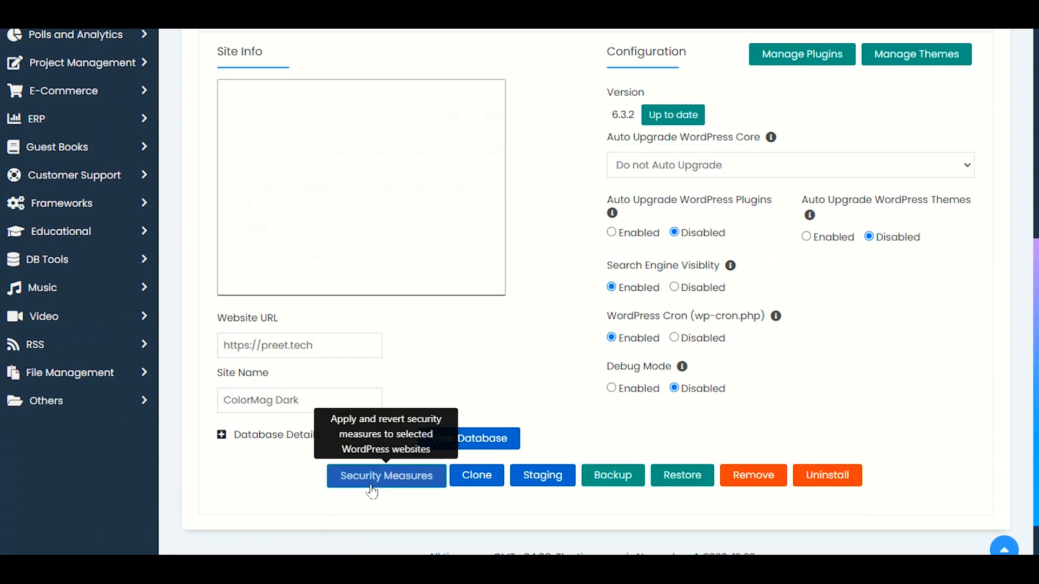
click(404, 483)
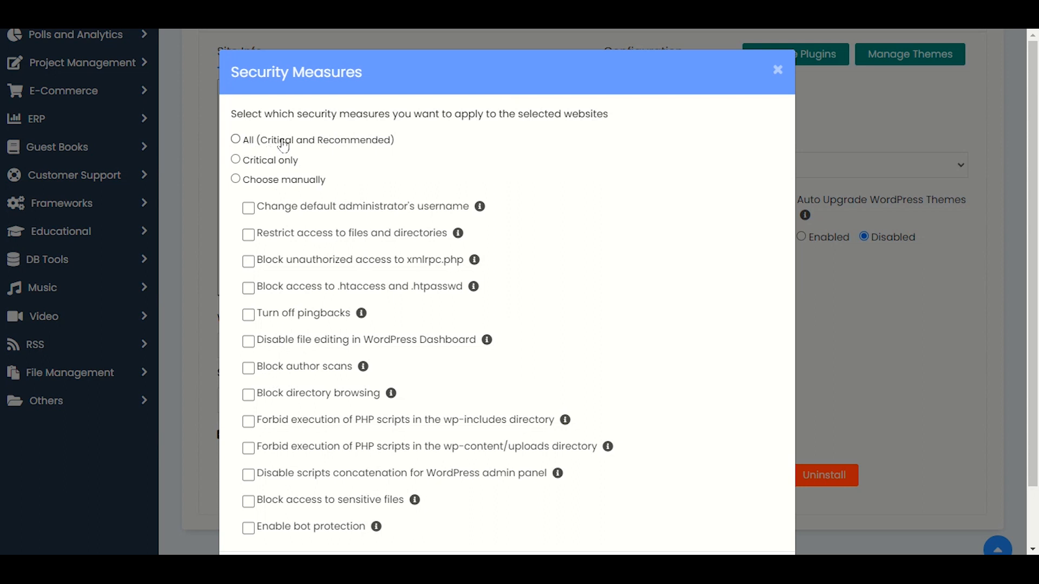
Step: Compare the All and Critical only presets, ending on All (Critical and Recommended), and check the note on changing the default administrator's username
click(331, 144)
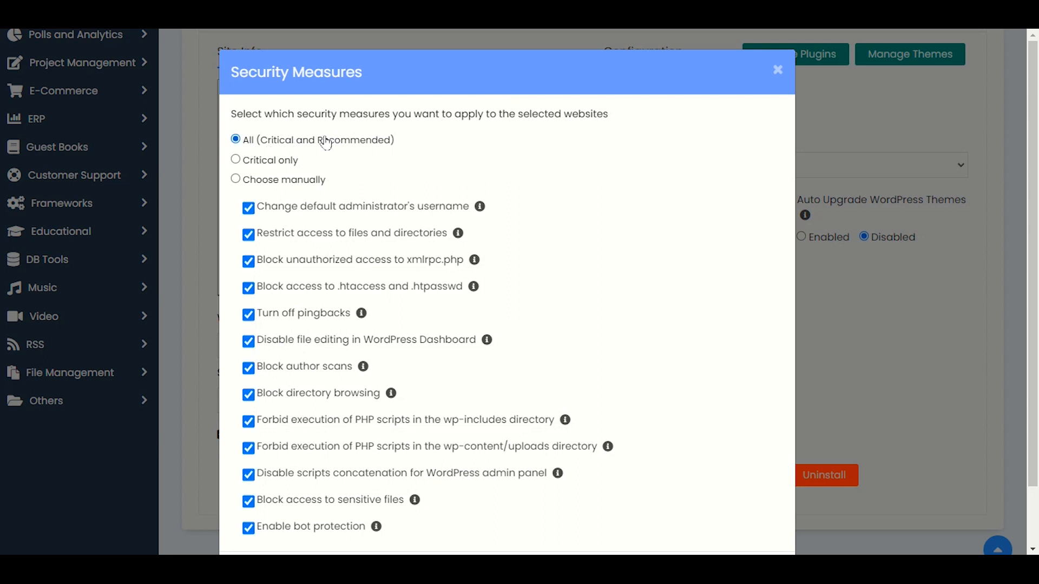
click(287, 161)
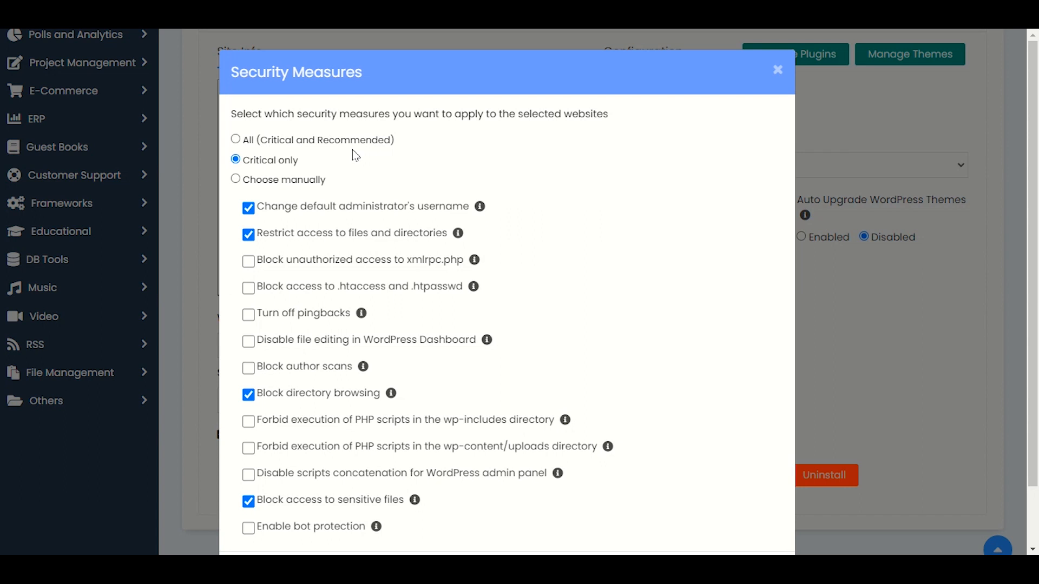
click(339, 143)
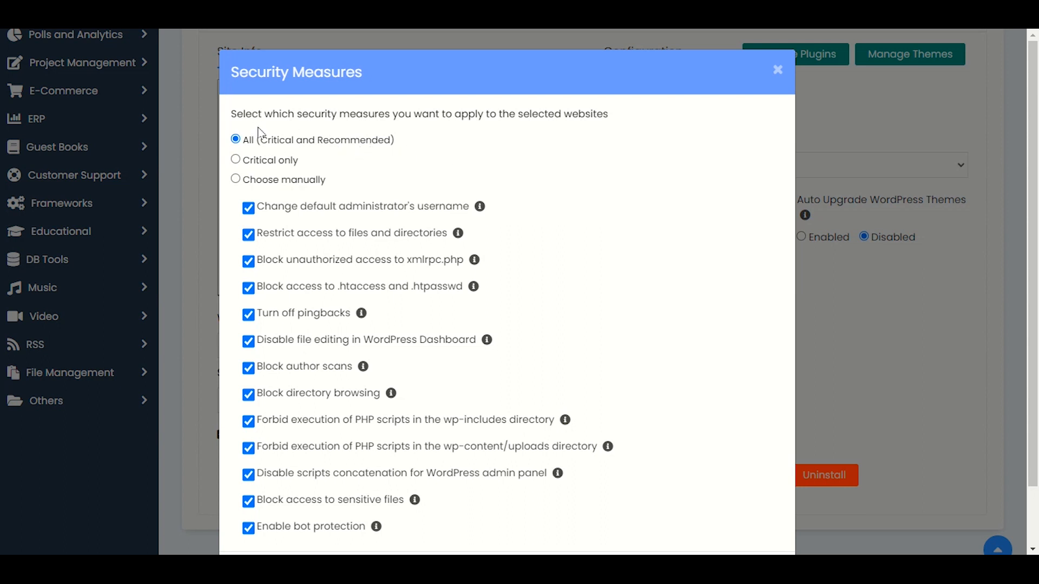
scroll(274, 140, down, 1)
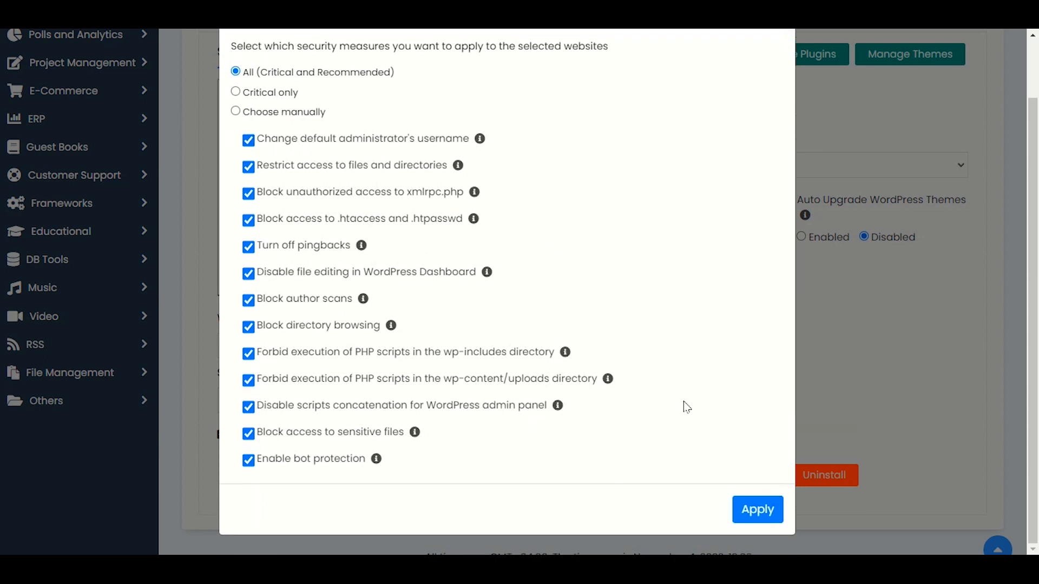
scroll(541, 318, up, 1)
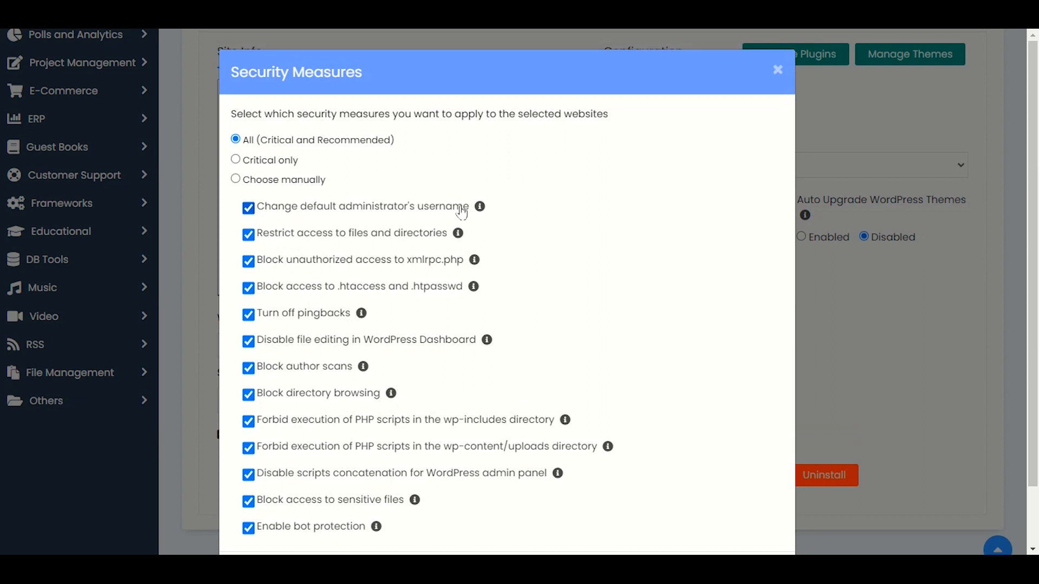
mouse_move(464, 228)
mouse_move(480, 209)
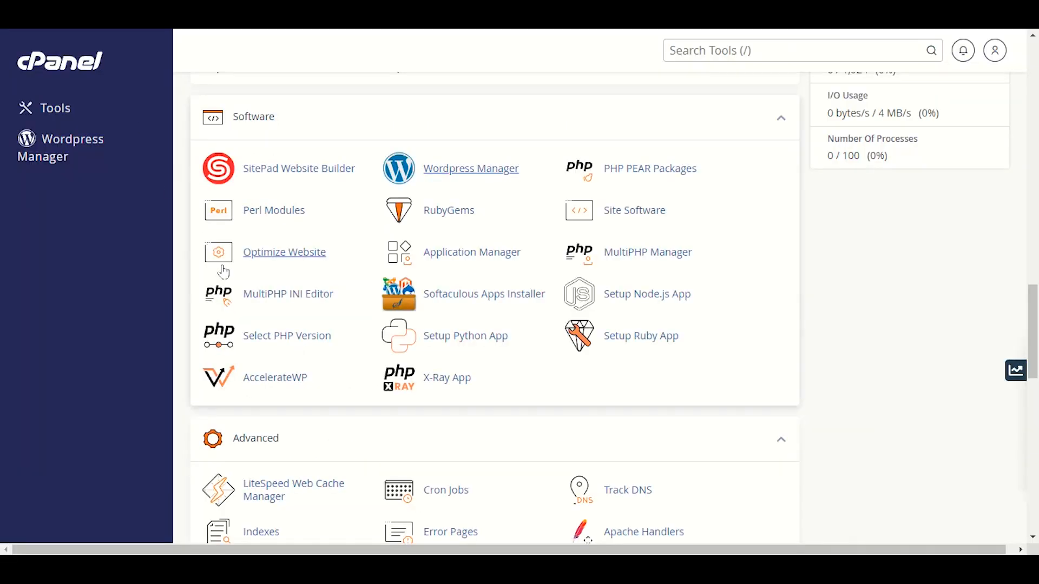
scroll(228, 278, down, 4)
scroll(229, 282, up, 20)
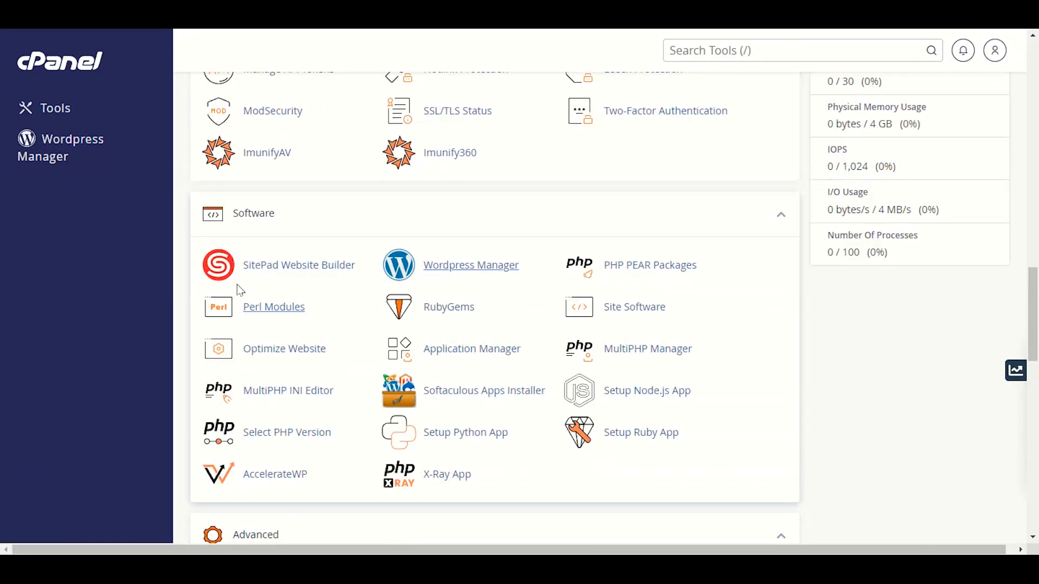
scroll(229, 296, down, 1)
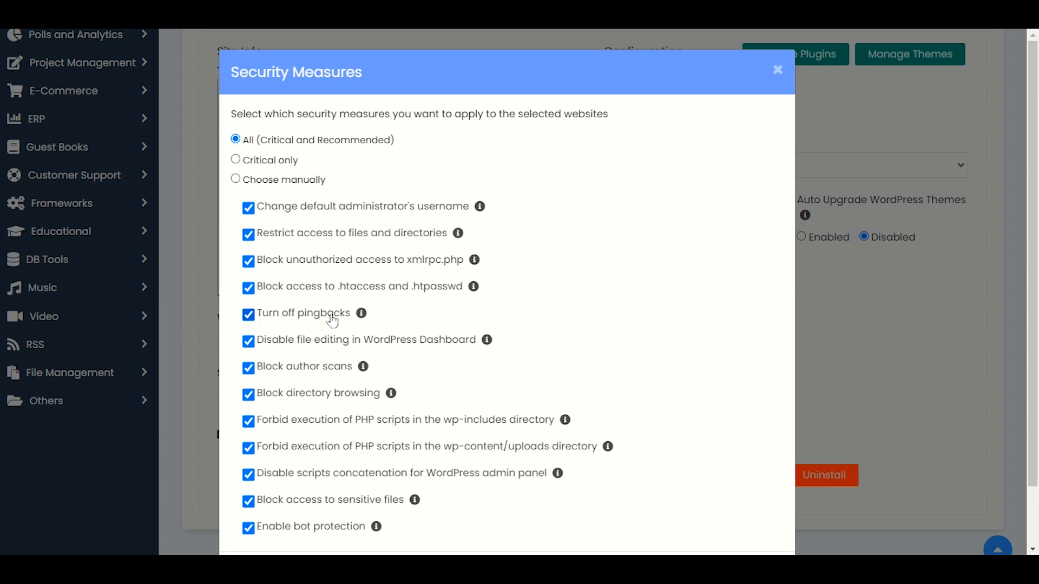
Step: Read the explanations of the security measures, from turning off pingbacks through to enabling bot protection
mouse_move(362, 319)
mouse_move(362, 373)
mouse_move(350, 403)
mouse_move(391, 399)
scroll(342, 408, down, 1)
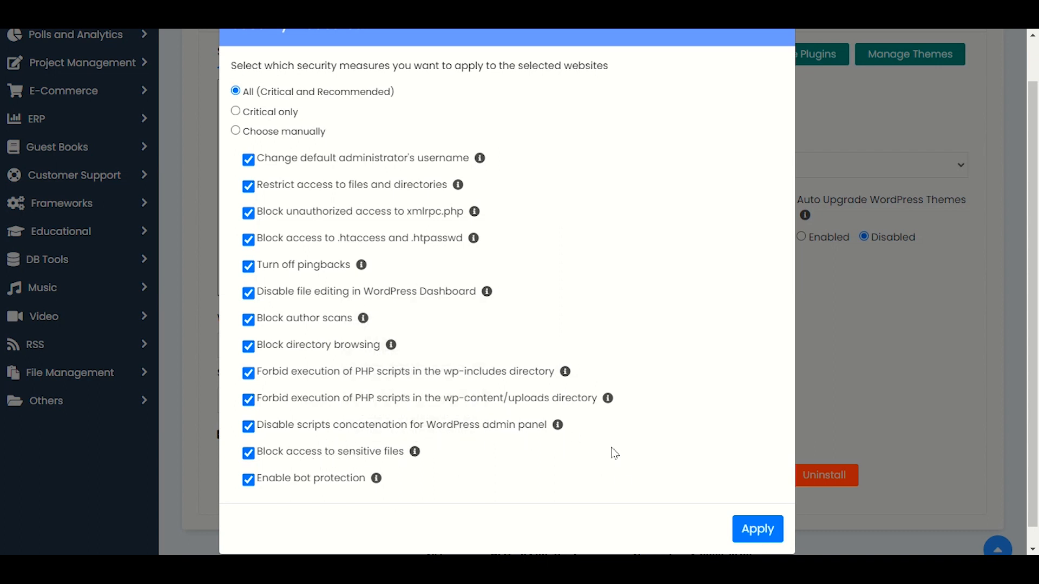
mouse_move(558, 427)
mouse_move(415, 456)
mouse_move(376, 481)
scroll(407, 493, up, 1)
scroll(406, 489, down, 2)
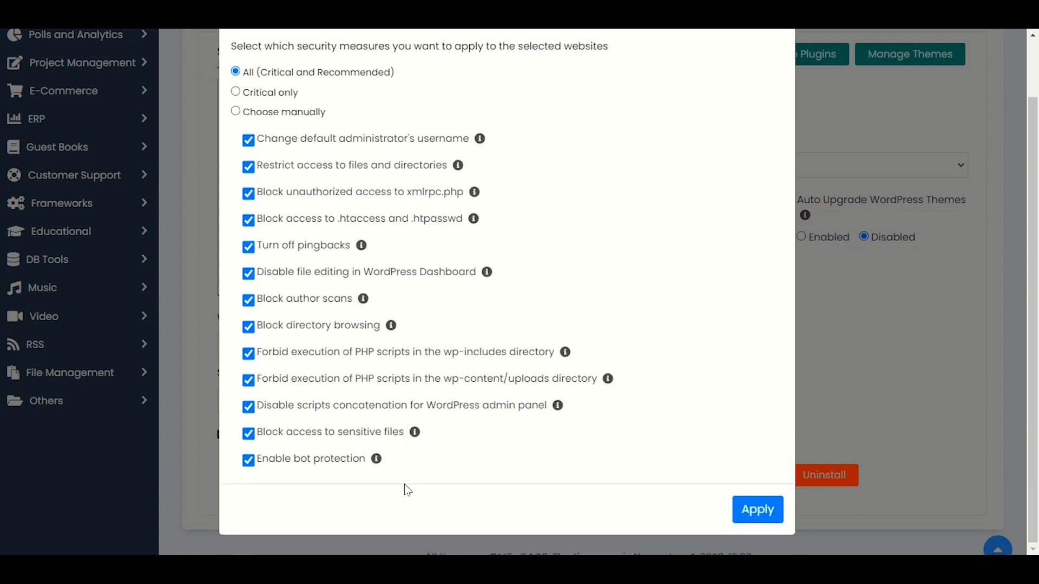
scroll(473, 279, up, 2)
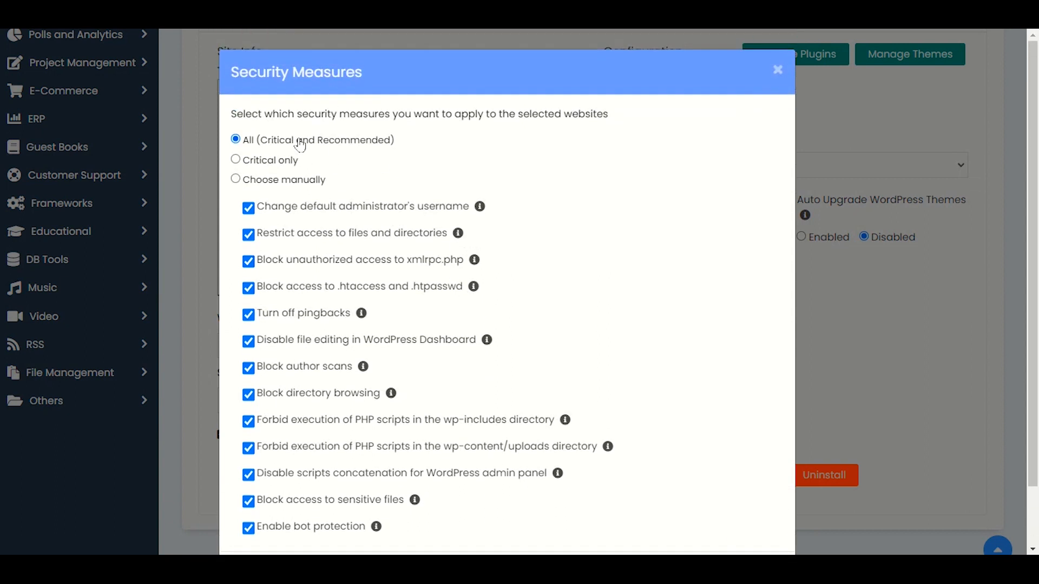
Step: Apply the Critical only security measures to the preet.tech installation, close the dialog and collapse the site's details
click(237, 180)
click(237, 160)
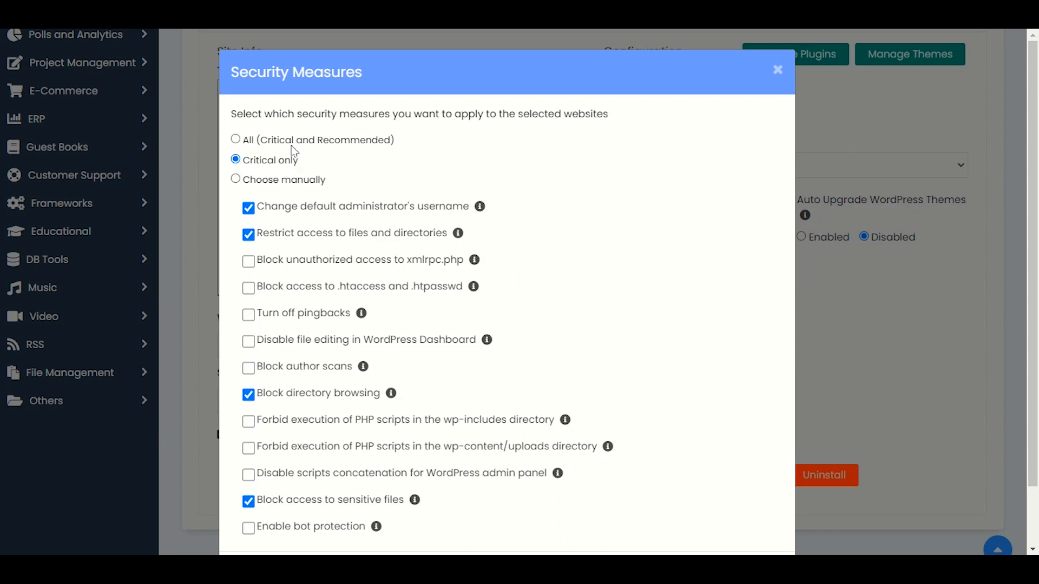
scroll(609, 305, down, 1)
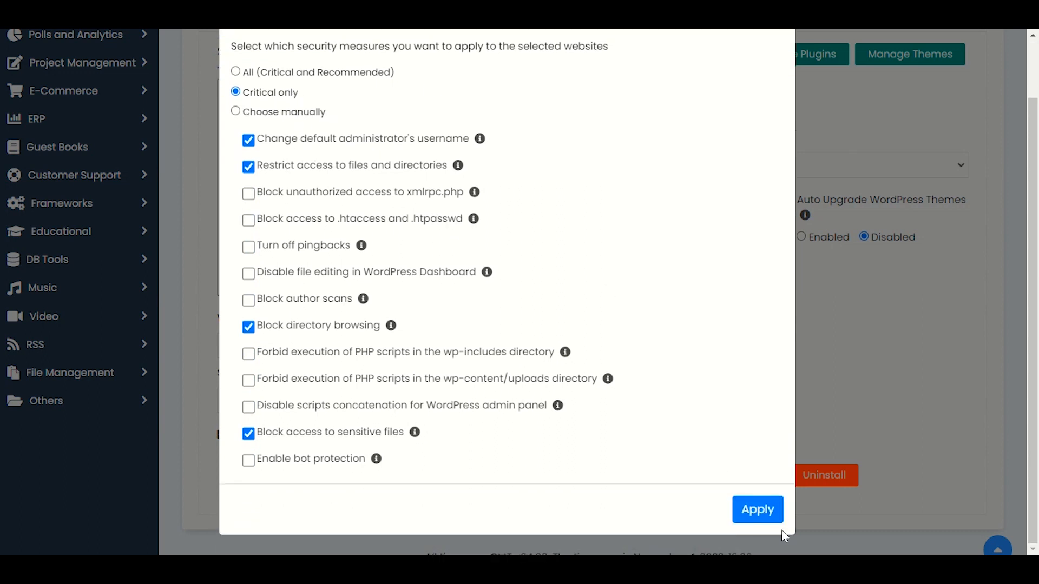
click(757, 509)
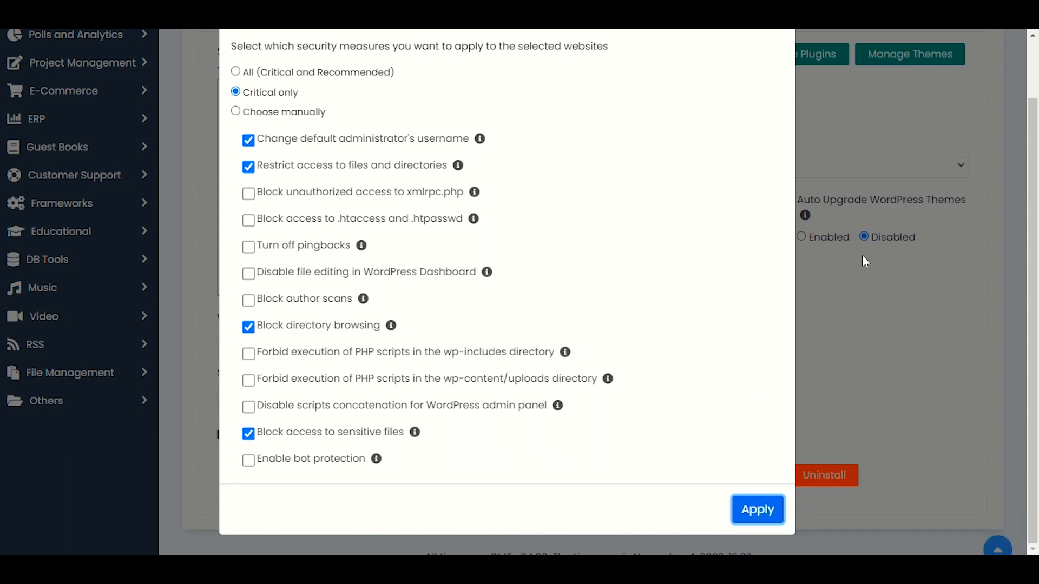
scroll(822, 96, up, 2)
click(778, 71)
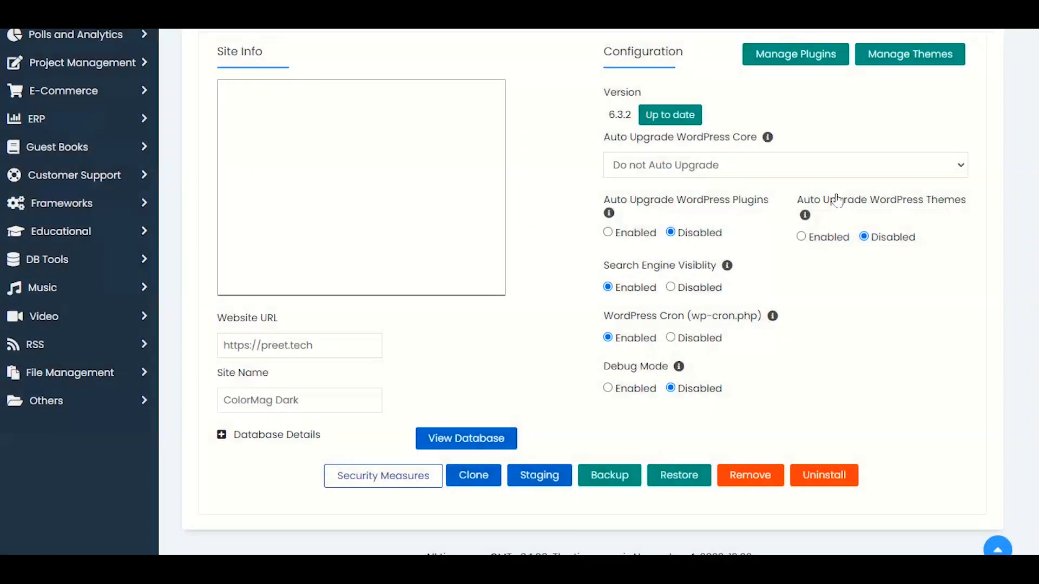
scroll(773, 353, up, 3)
click(957, 156)
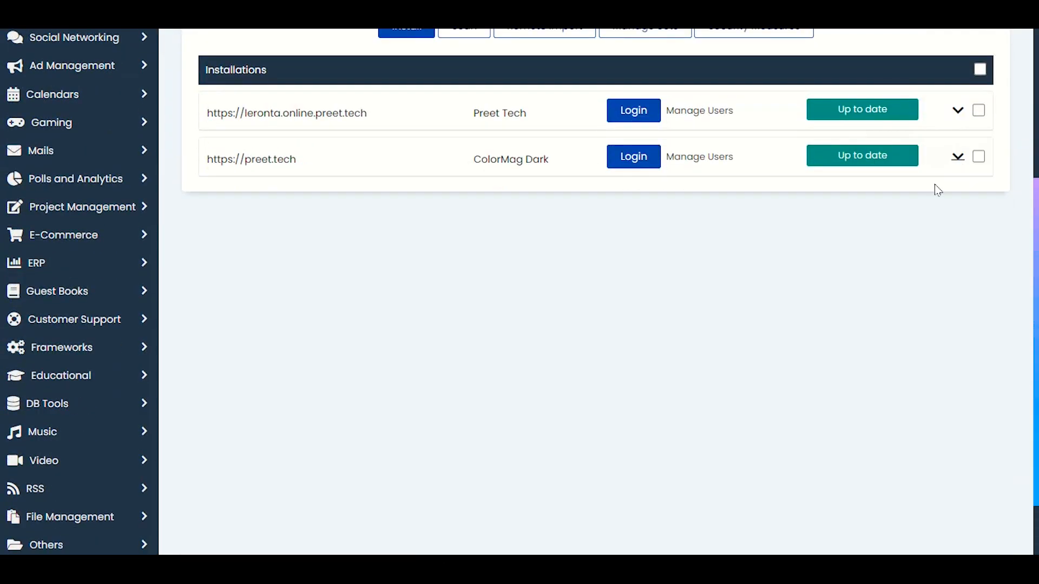
Step: Select all installations, apply security measures to them with the Critical only preset and close the dialog
scroll(465, 325, up, 2)
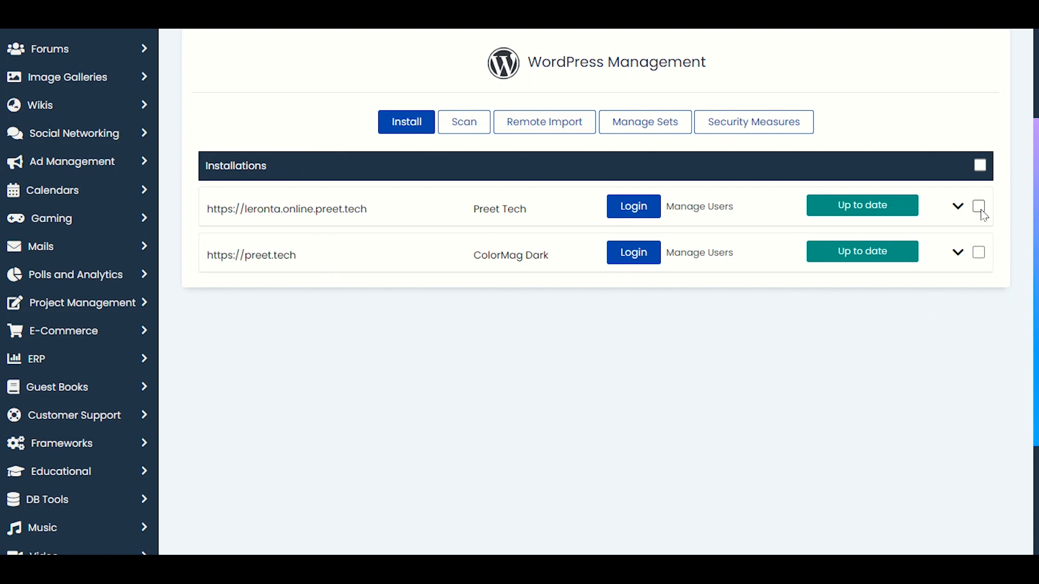
click(980, 165)
scroll(976, 385, up, 1)
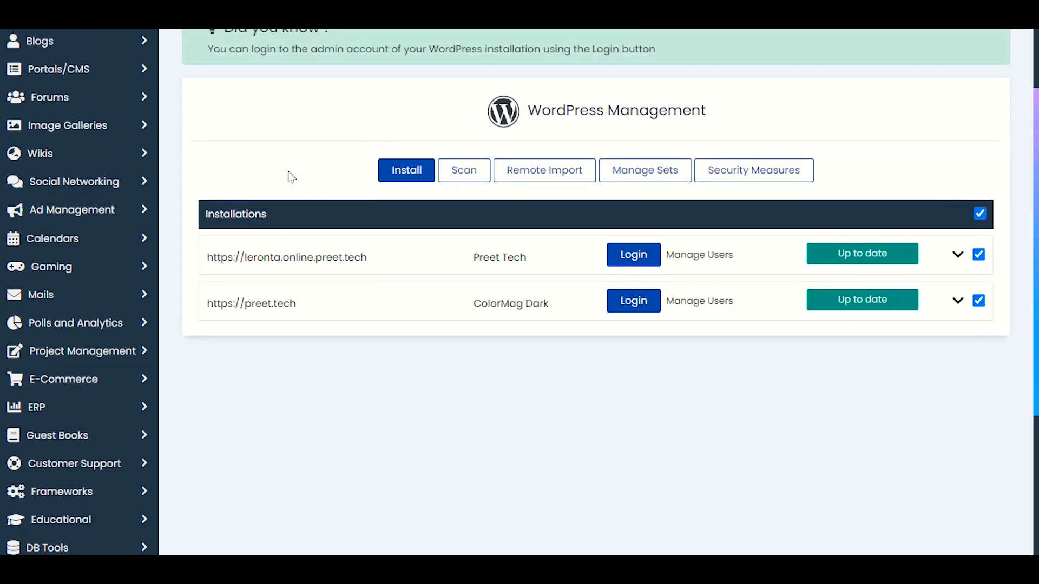
click(771, 172)
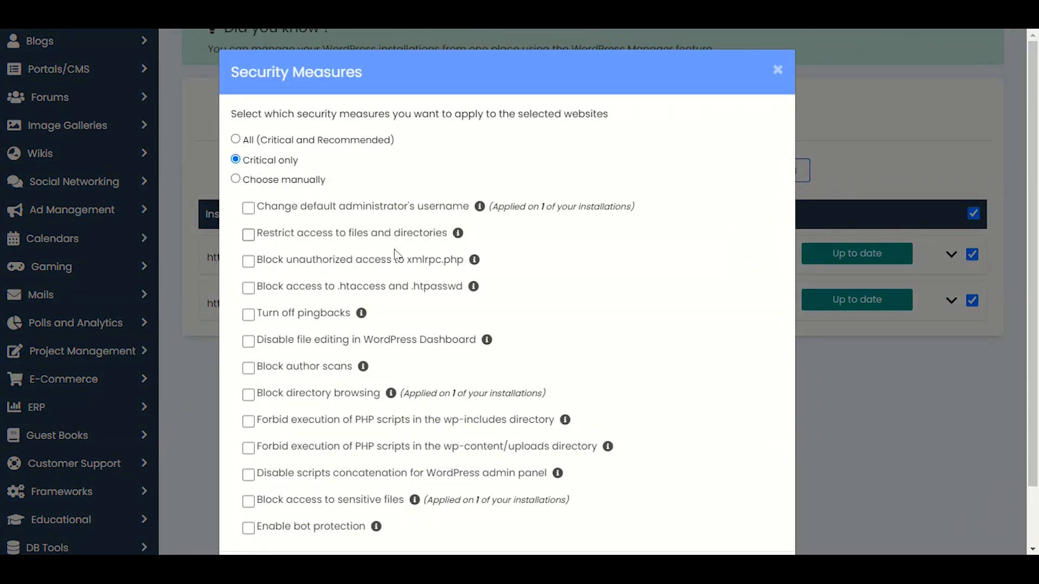
scroll(712, 434, down, 2)
click(760, 511)
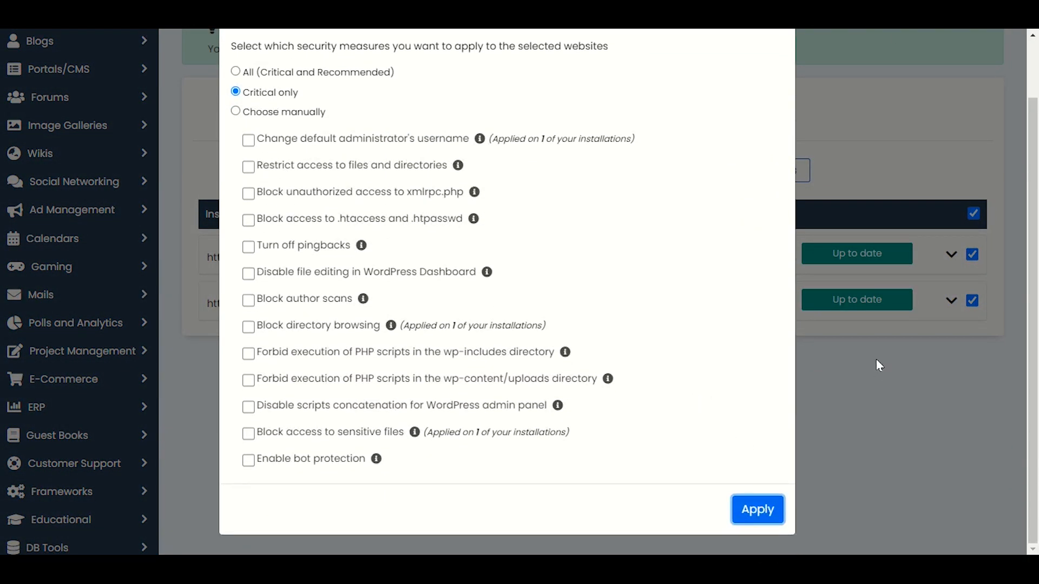
scroll(770, 141, up, 2)
click(777, 69)
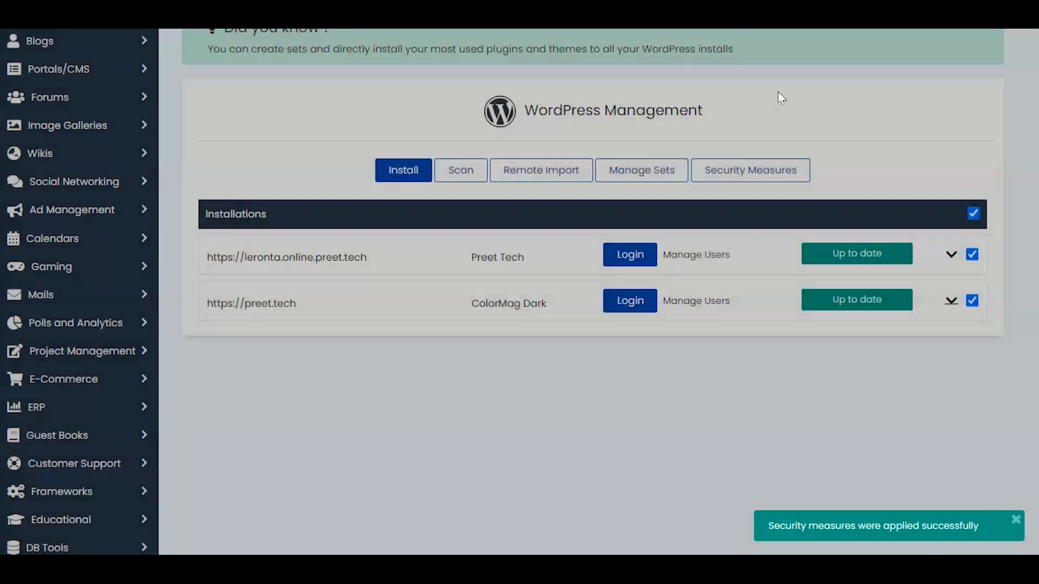
Step: Briefly expand and collapse the details of both installations, and deselect all installations
click(960, 262)
click(962, 264)
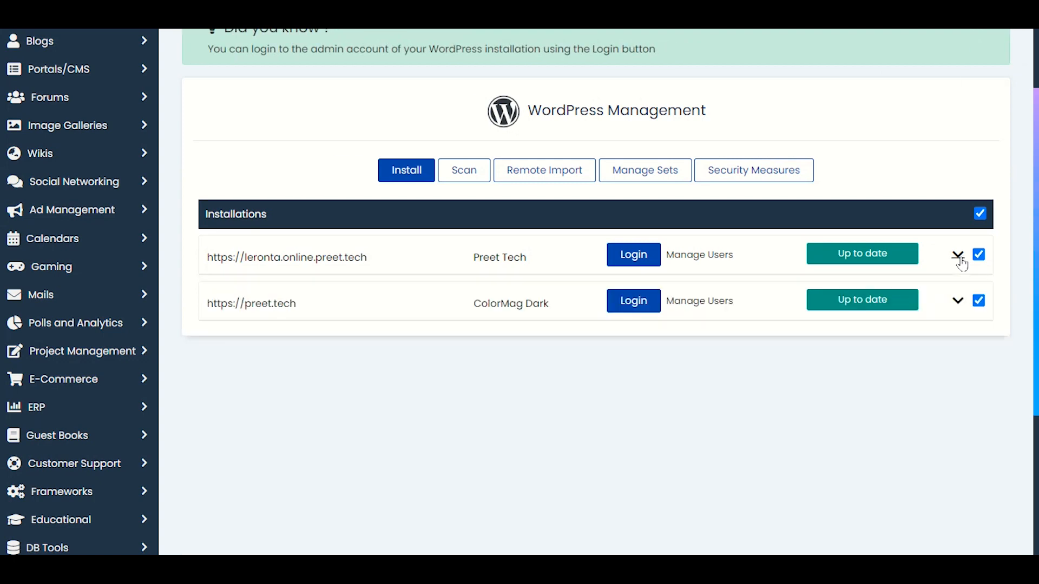
click(956, 303)
click(955, 303)
click(981, 213)
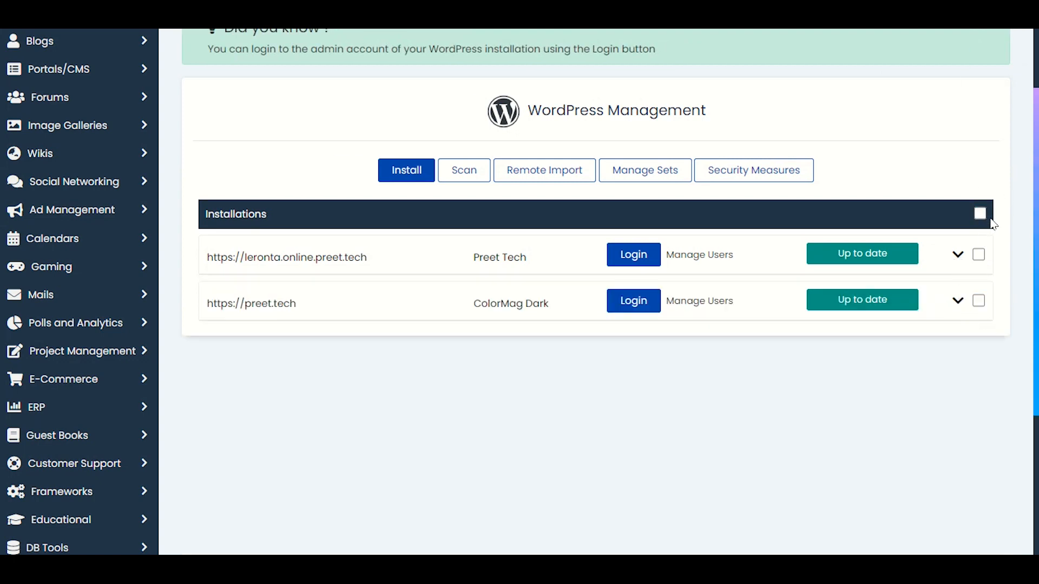